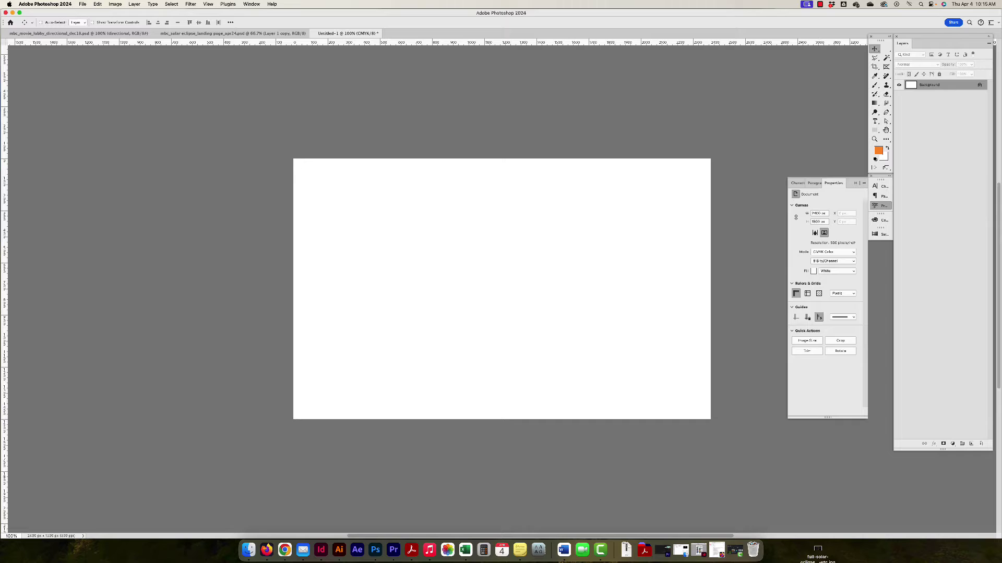
Step: Drag the eclipse JPG from the desktop onto the blank canvas and commit the placement
left_click(828, 554)
left_click_drag(831, 556, 580, 282)
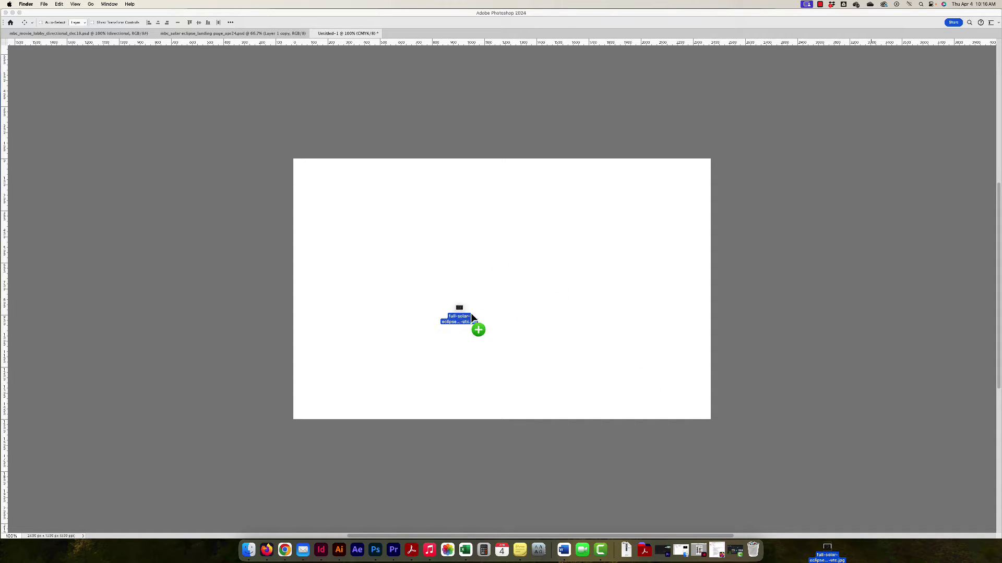
left_click_drag(496, 286, 497, 286)
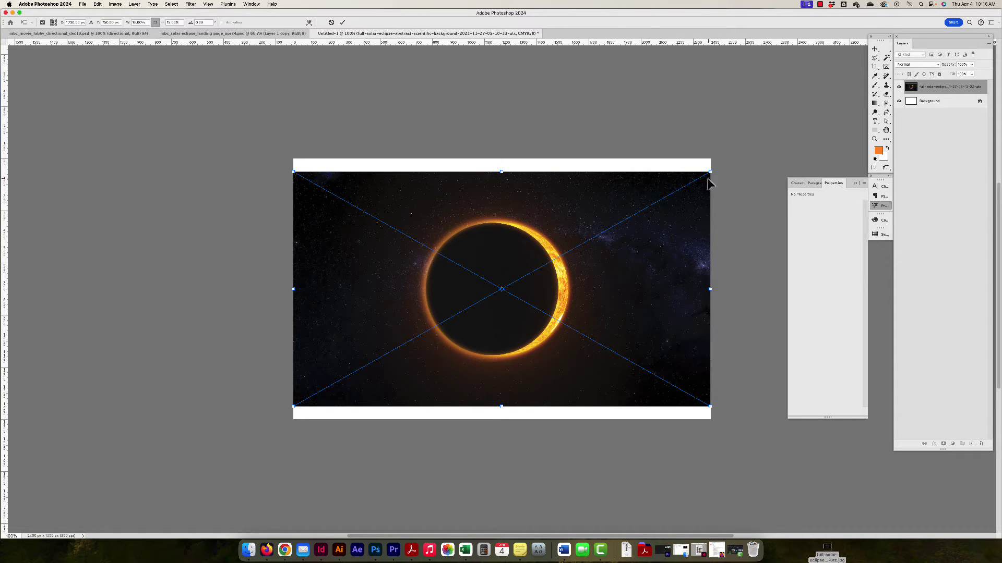
key("Return")
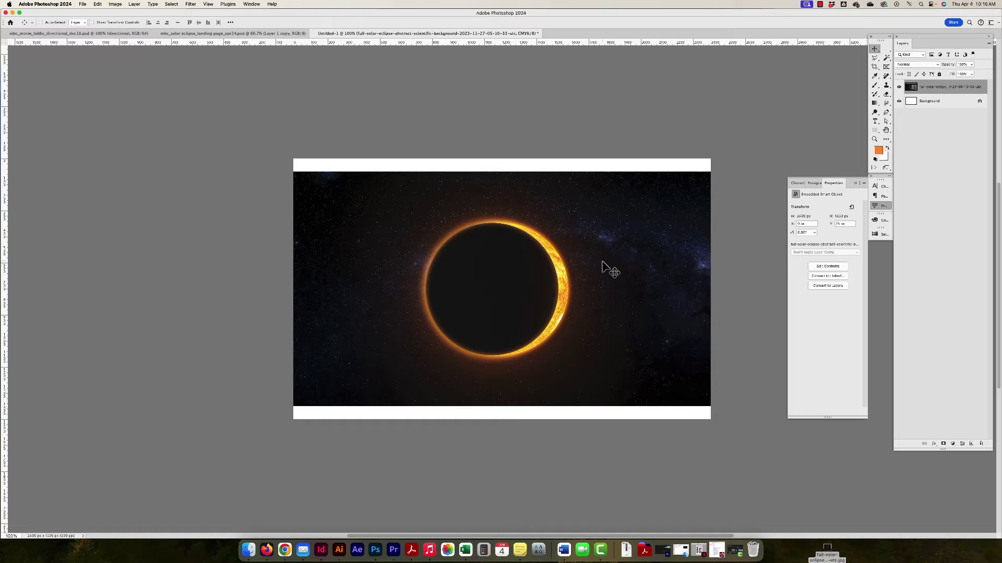
scroll(682, 234, "down", 2)
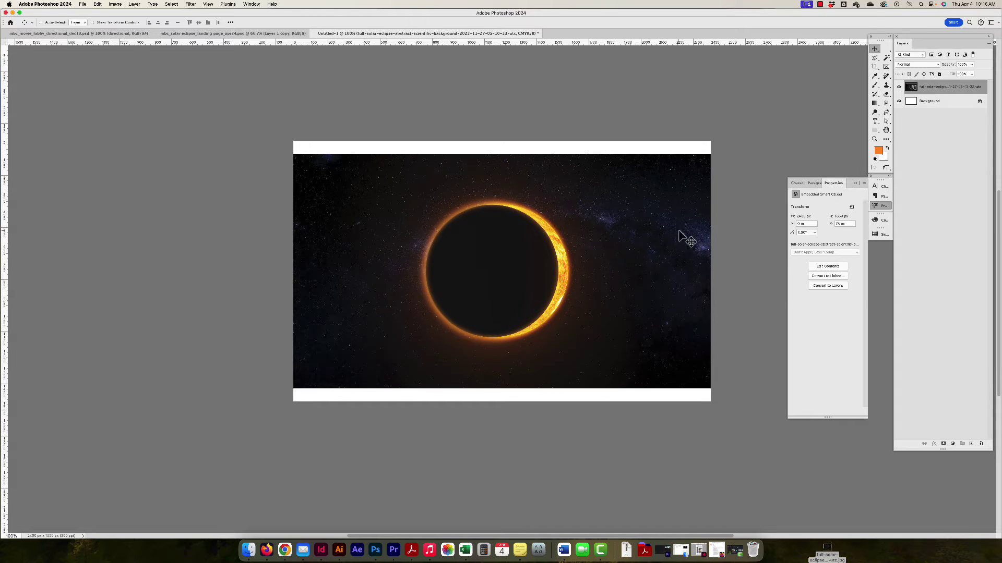
scroll(608, 315, "up", 3)
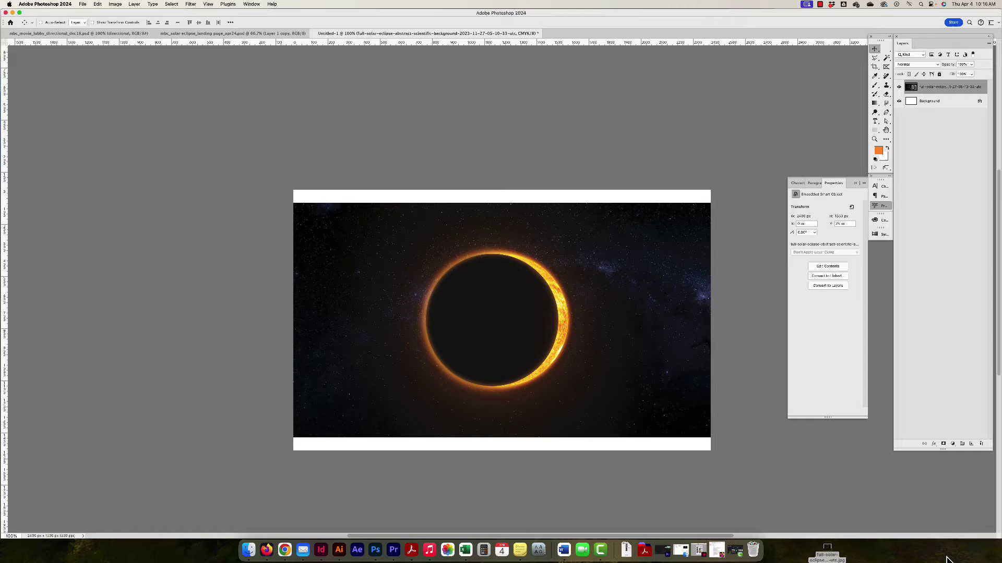
scroll(772, 408, "right", 1)
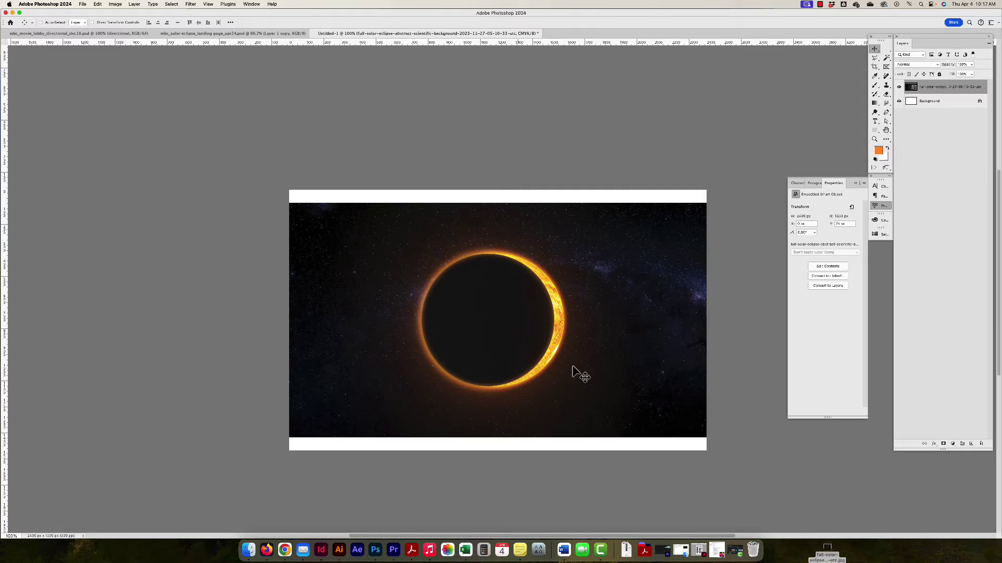
Step: Open the eclipse JPG as its own document and paste it into Untitled-1 as Layer 1
left_click_drag(829, 554, 375, 548)
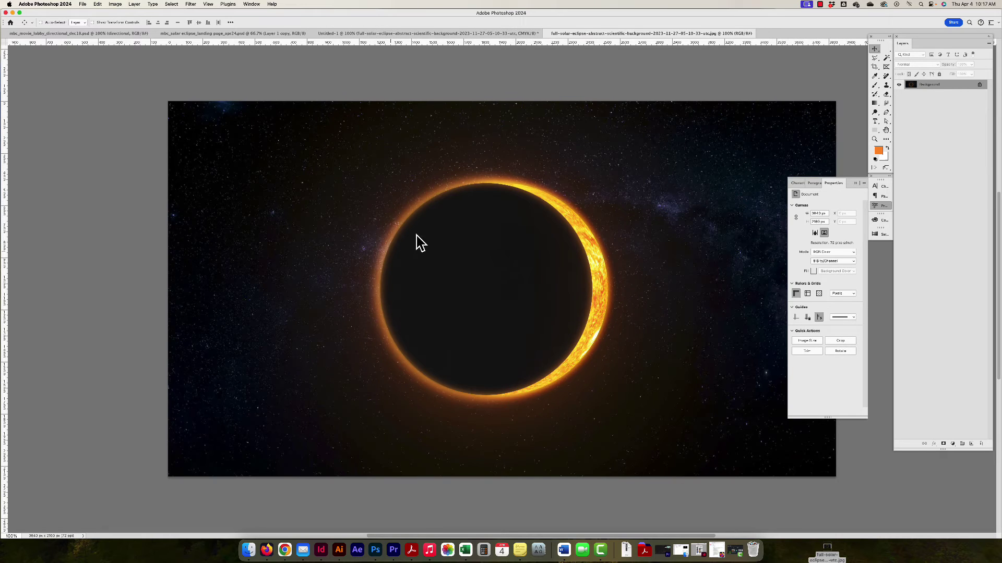
scroll(470, 131, "up", 1)
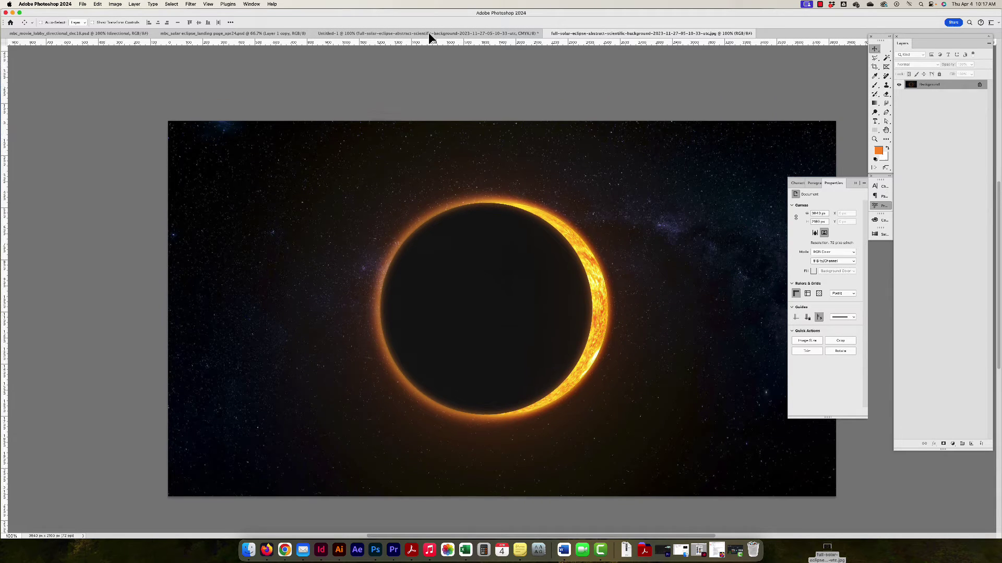
left_click(425, 34)
key("super+v")
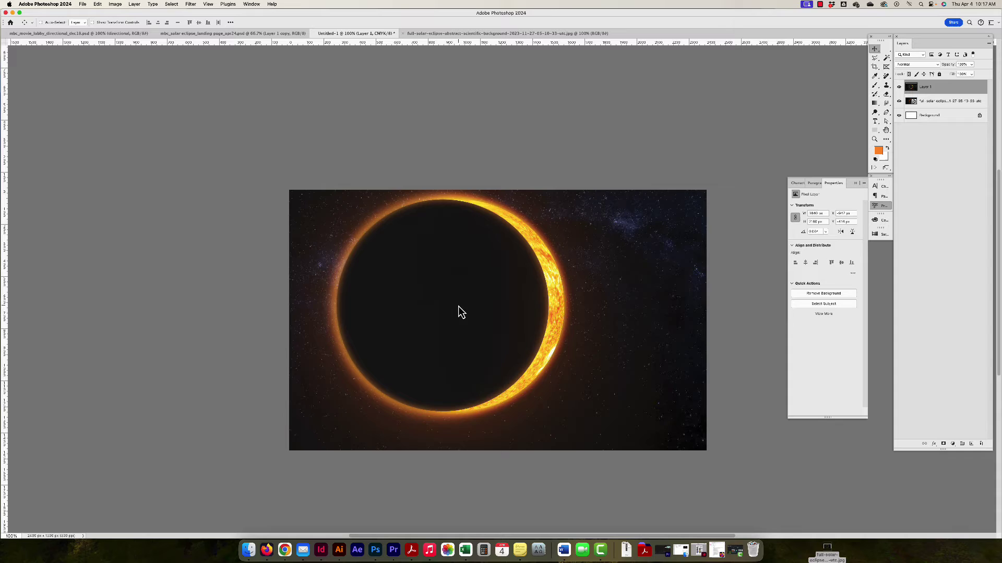
Step: Shift Layer 1 right, zoom out to 50%, and briefly hide Layer 1 to reveal the smart object
left_click_drag(458, 306, 524, 326)
key("super+minus")
key("super+minus")
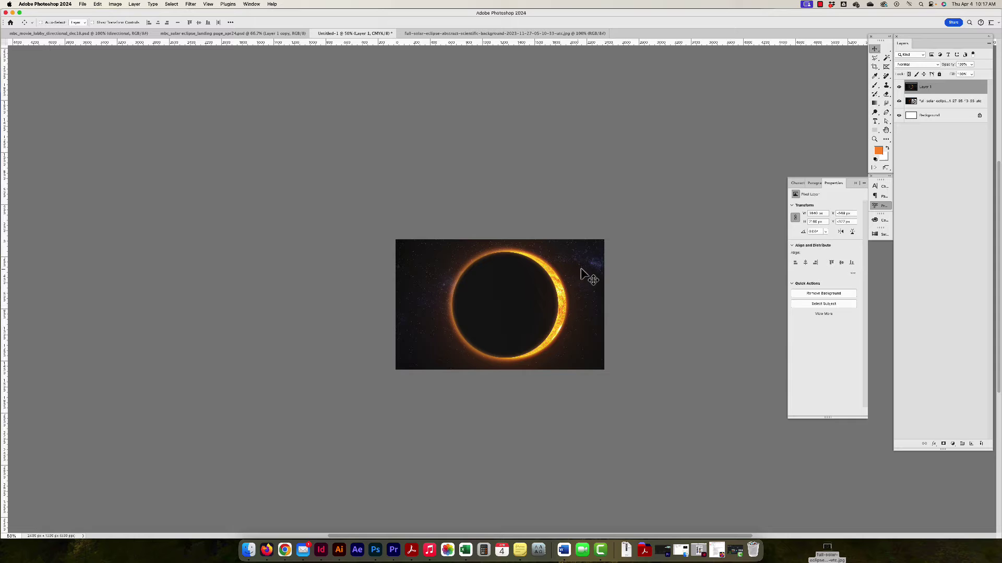
left_click(899, 87)
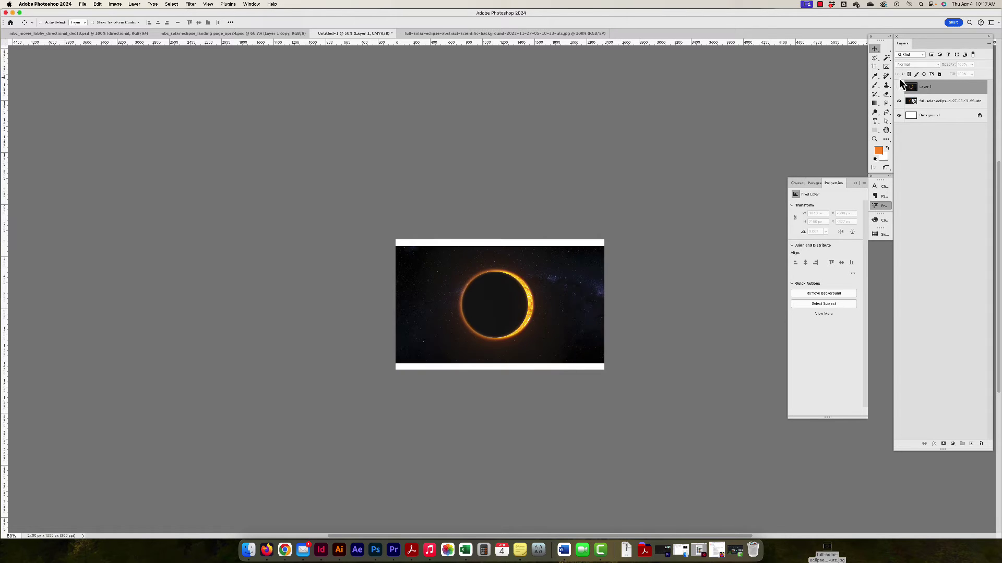
left_click(898, 87)
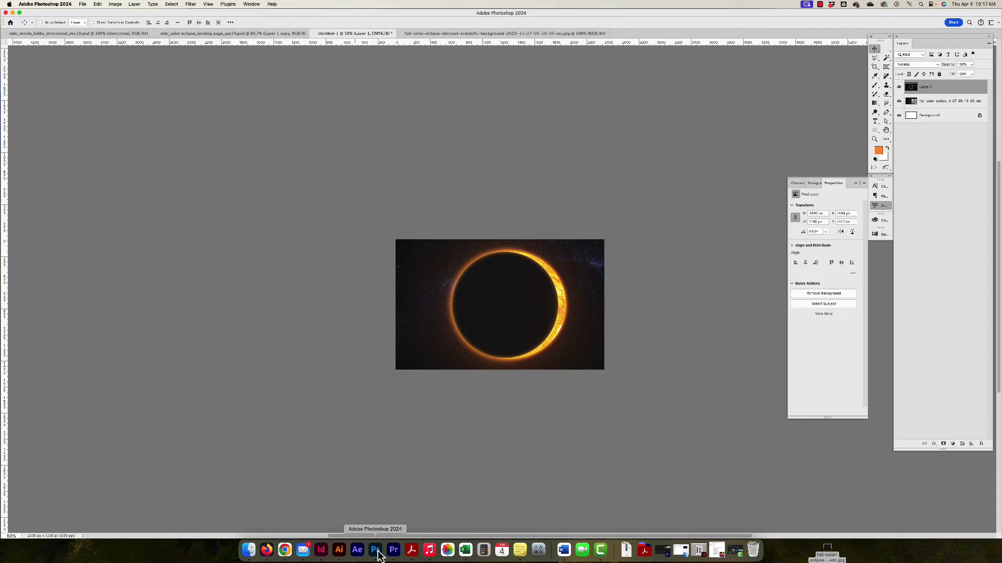
Step: In the eclipse JPG document, unlock the Background into an editable Layer 0
left_click(82, 4)
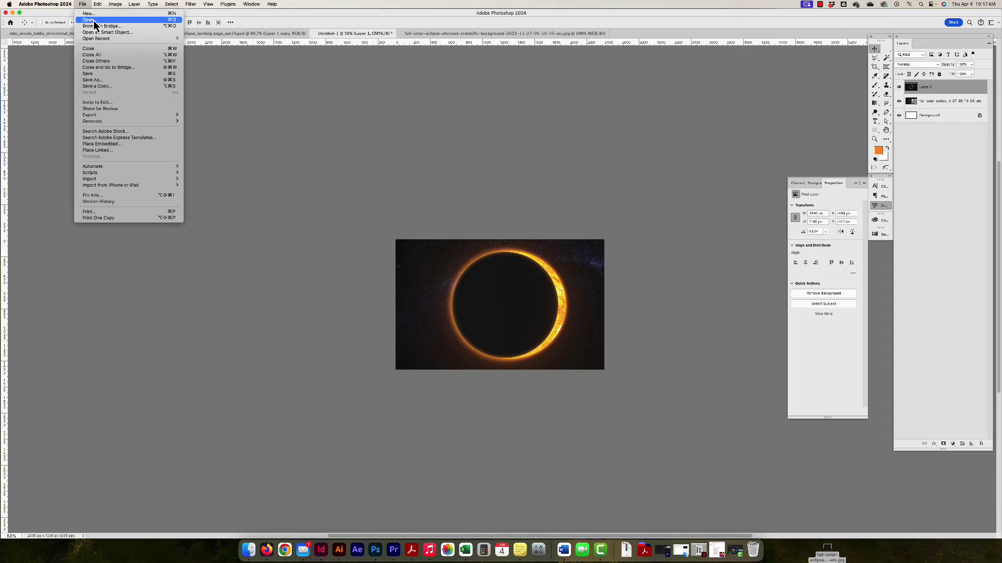
left_click(464, 33)
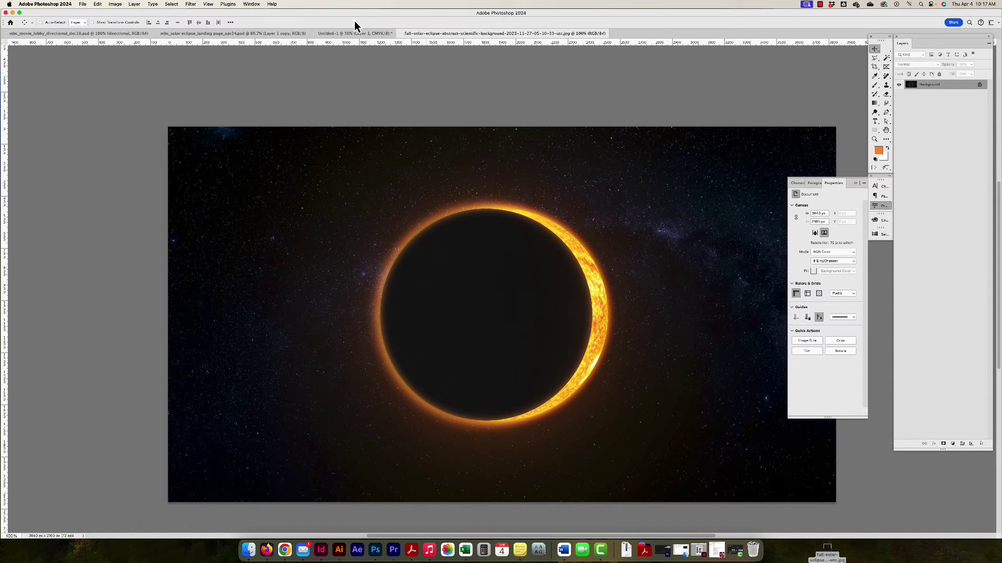
left_click(979, 84)
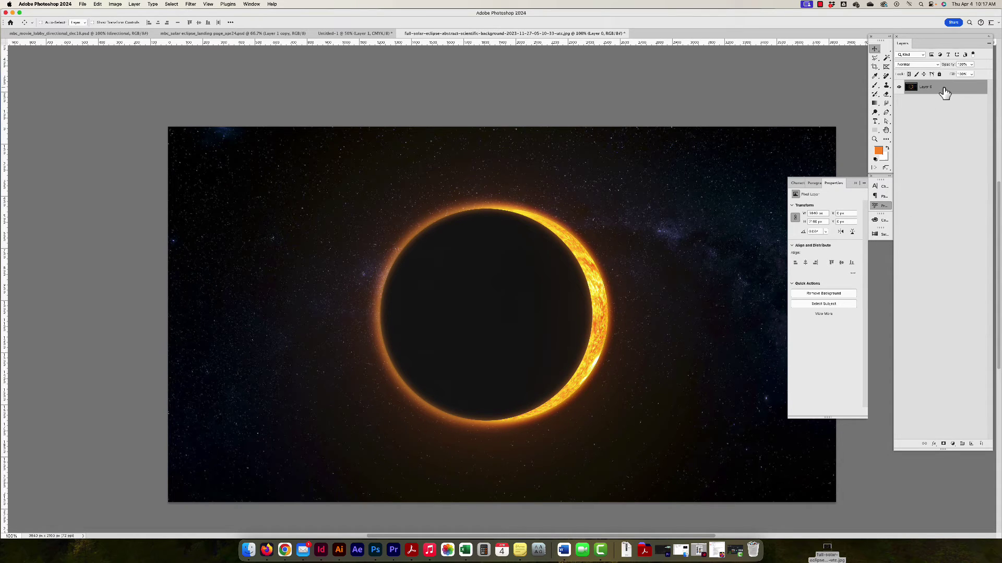
Step: Copy Layer 0 into Untitled-1, reposition it, then undo the added layer
left_click_drag(944, 88, 351, 37)
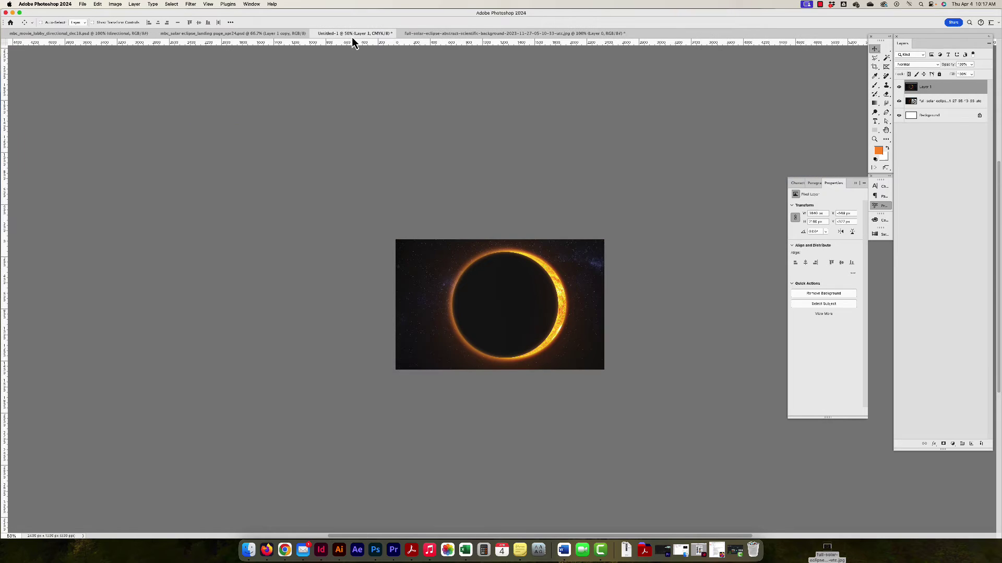
left_click_drag(418, 171, 533, 285)
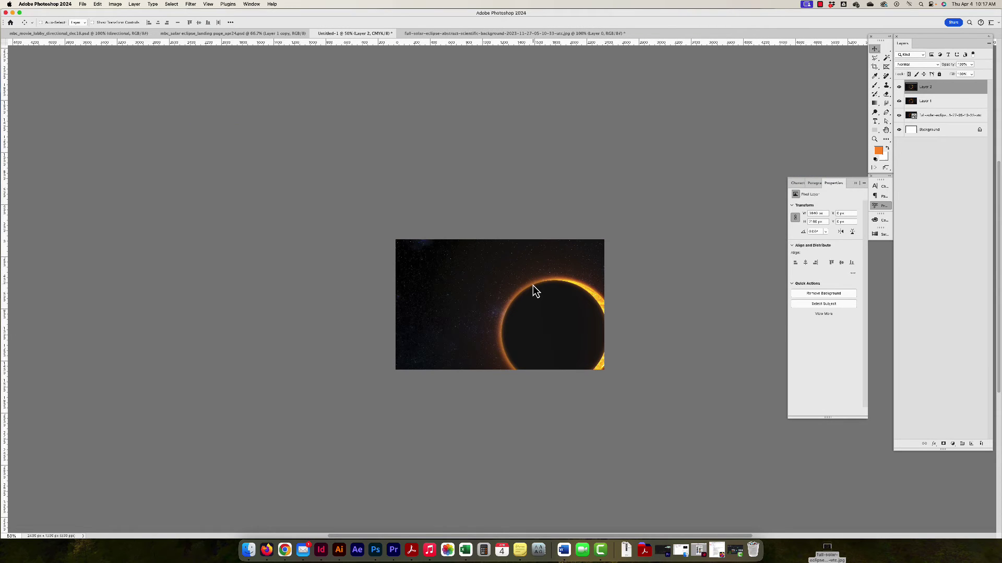
key("super+z")
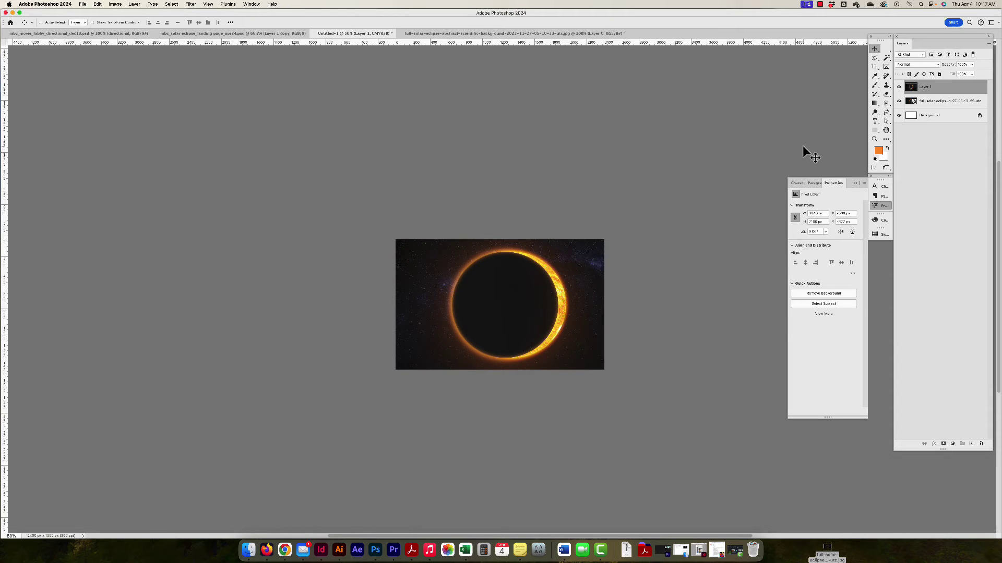
Step: Remove Layer 1, then place the full-solar-eclipse JPG via File > Place Linked and commit it
key("super+z")
left_click(81, 5)
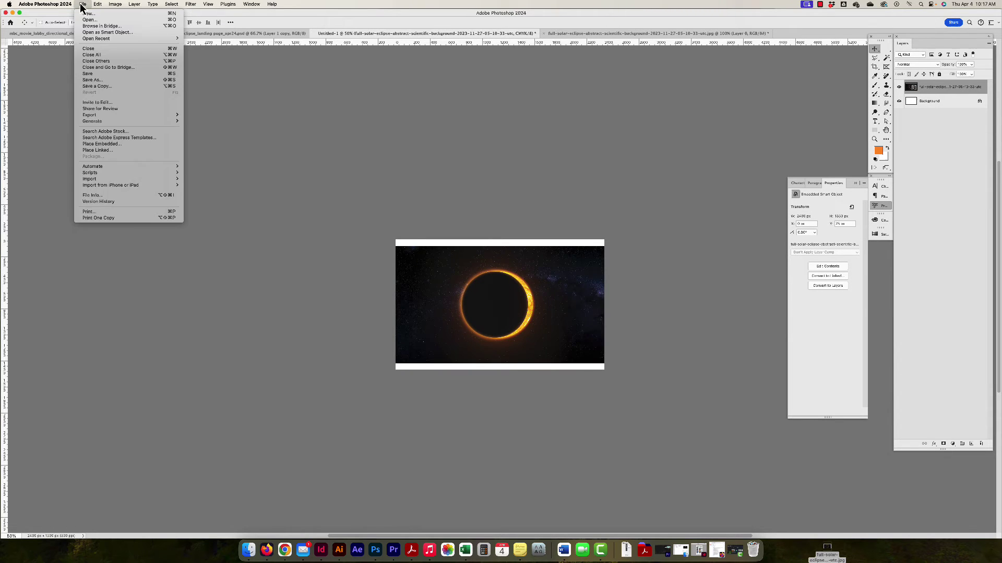
left_click(105, 150)
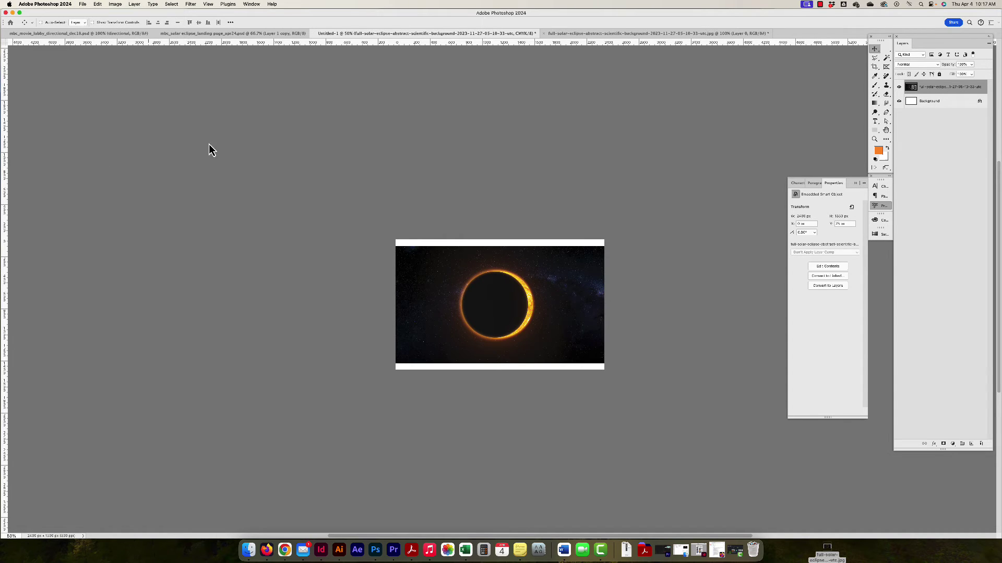
left_click(368, 177)
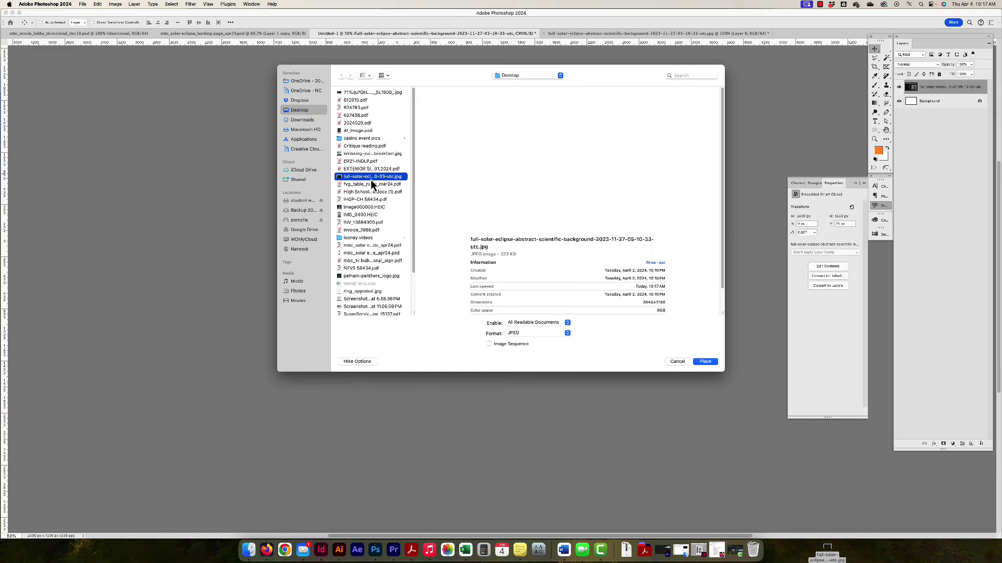
left_click(706, 361)
key("Return")
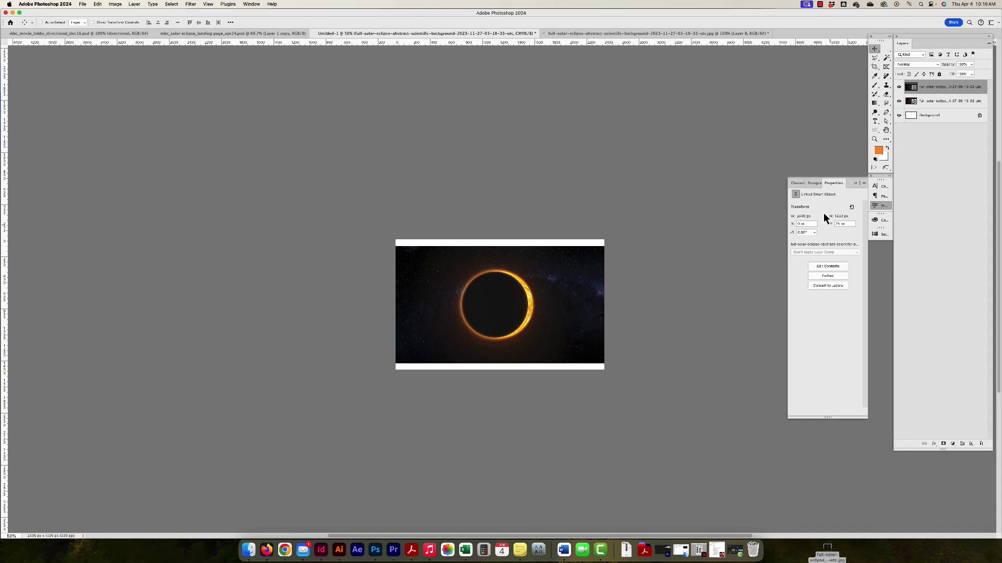
Step: View and dismiss the linked file options, then embed the top eclipse layer from Properties
left_click(815, 247)
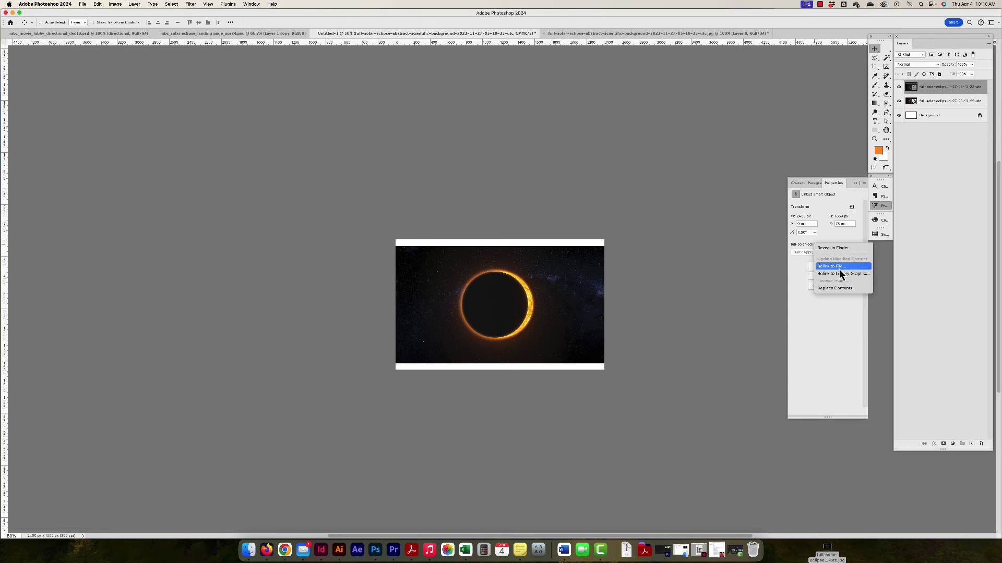
left_click(812, 337)
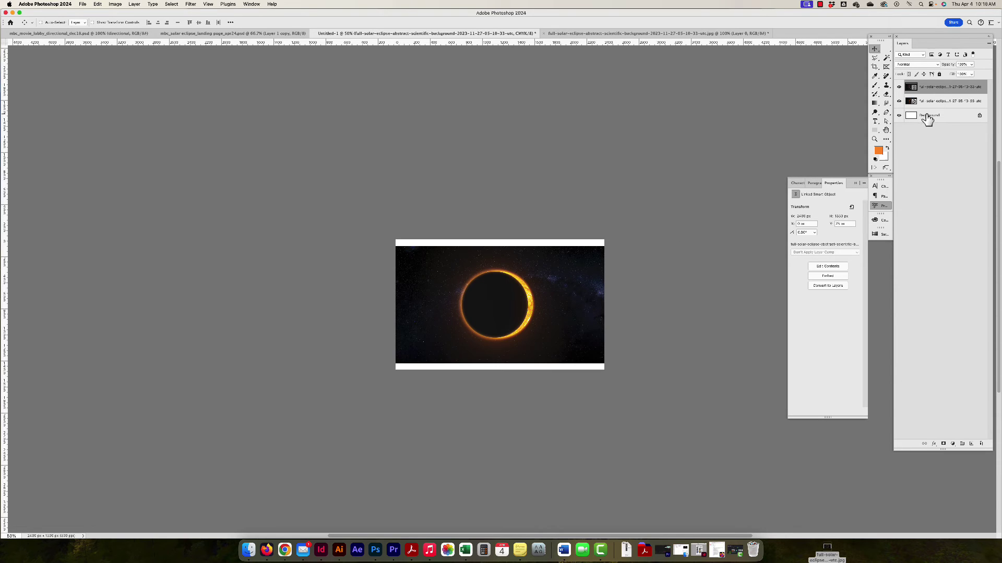
left_click(827, 278)
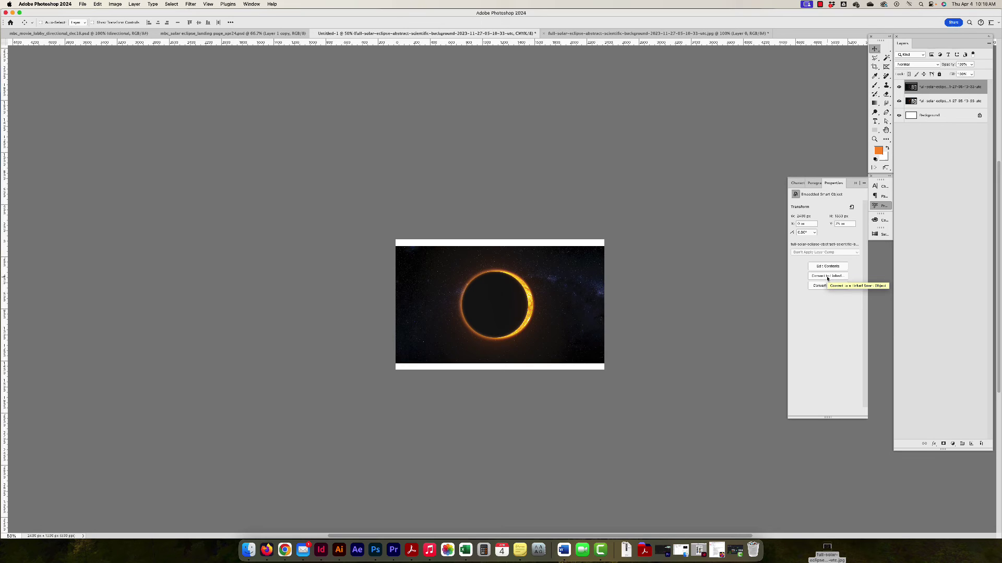
Step: Try Convert to Linked on both eclipse layers, cancelling each save dialog
left_click(827, 276)
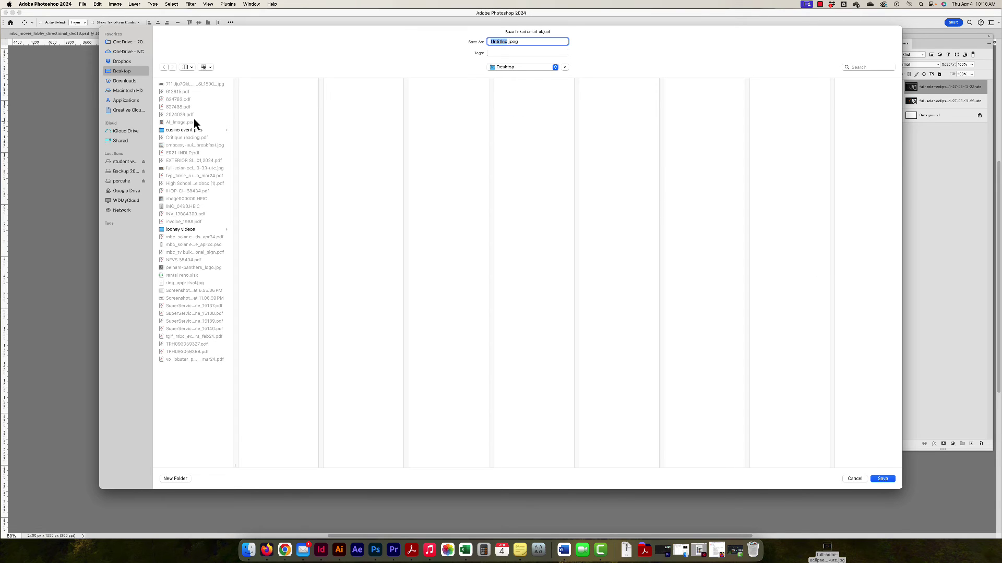
left_click(854, 479)
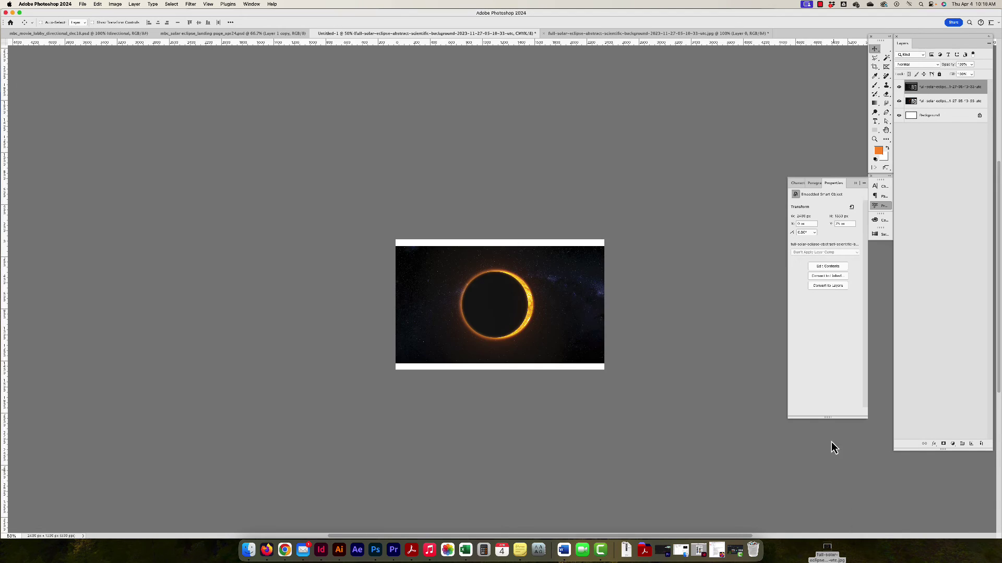
left_click(935, 103)
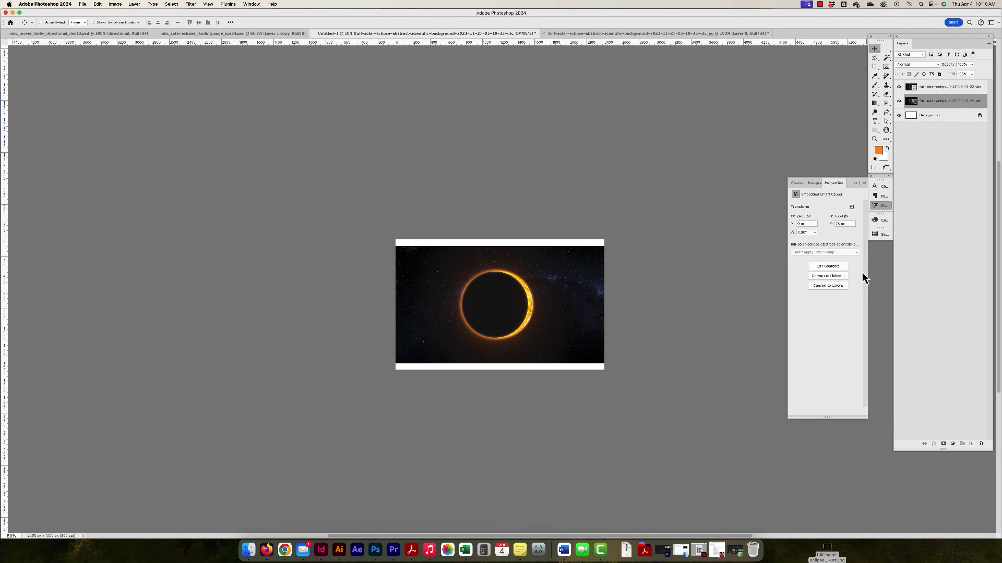
left_click(834, 277)
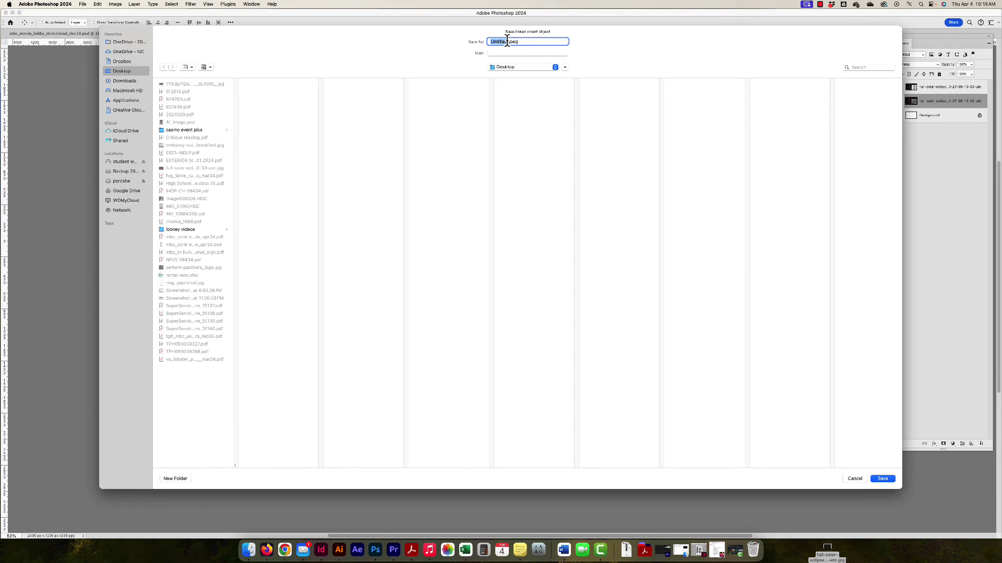
left_click(852, 478)
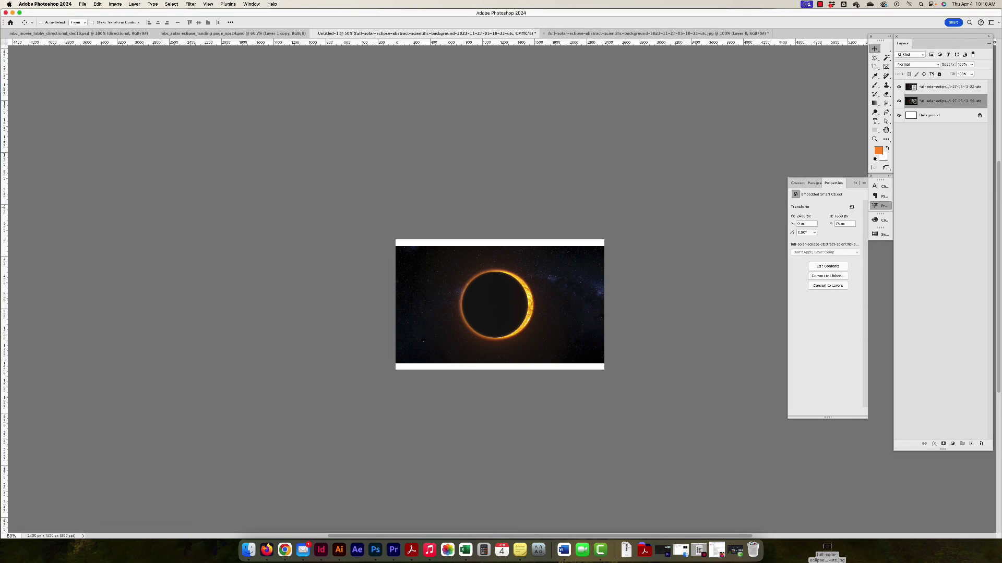
Step: Hide the top eclipse layer, keep the second eclipse layer visible, and select it
left_click(933, 87)
left_click(899, 101)
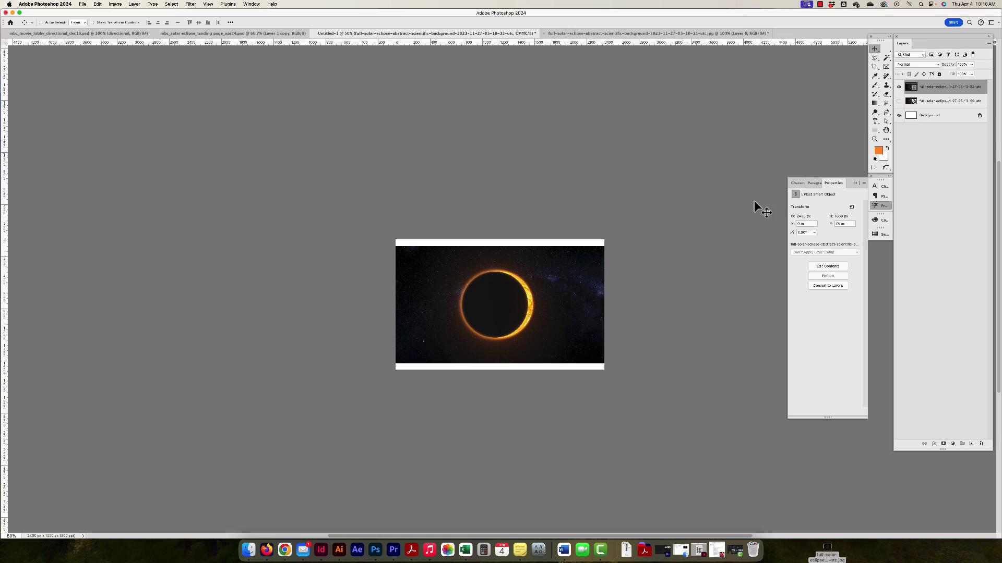
left_click(898, 86)
left_click(898, 100)
left_click(931, 102)
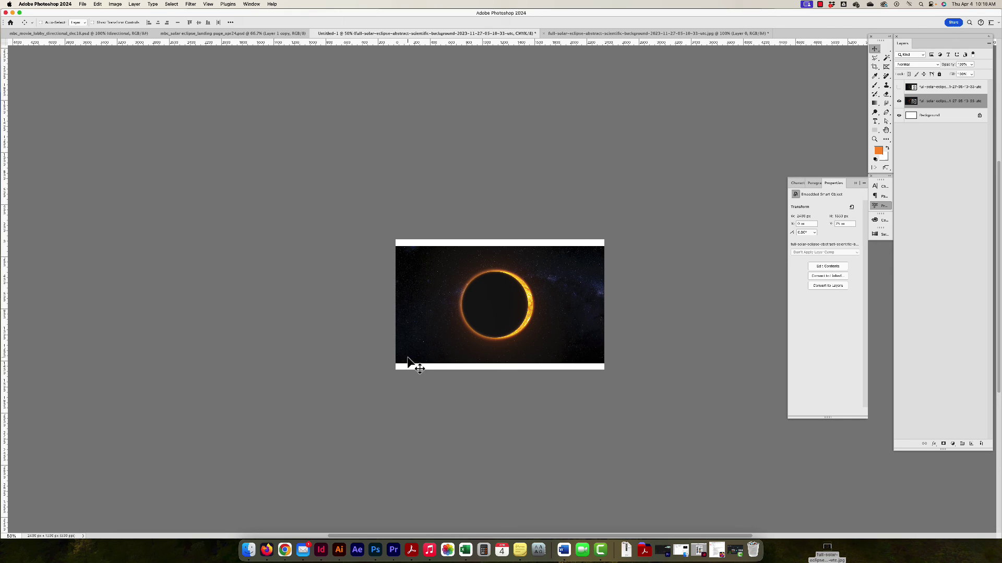
Step: Hide the embedded eclipse layer so only the white Background shows, then open and close the File menu
scroll(744, 177, "right", 1)
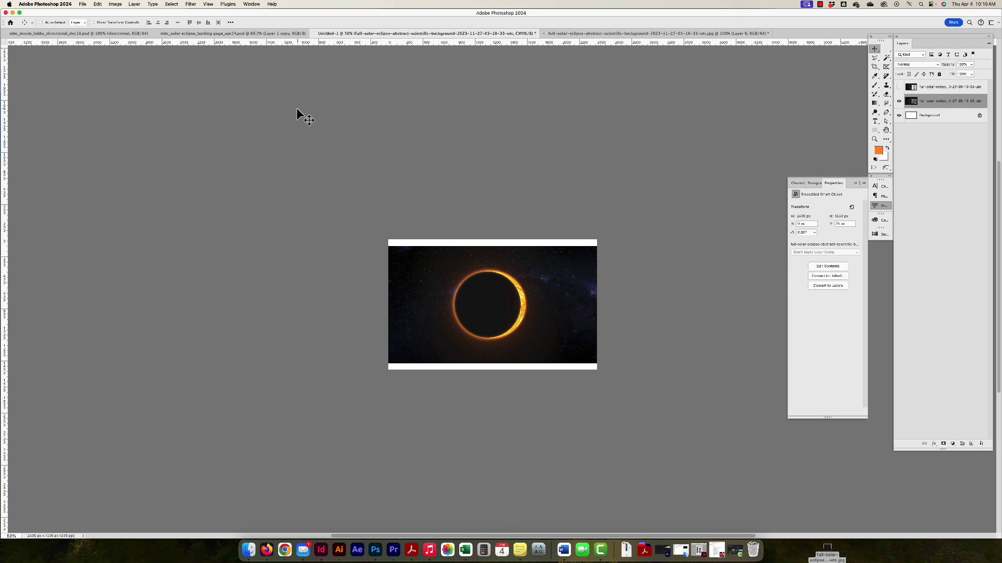
left_click(898, 101)
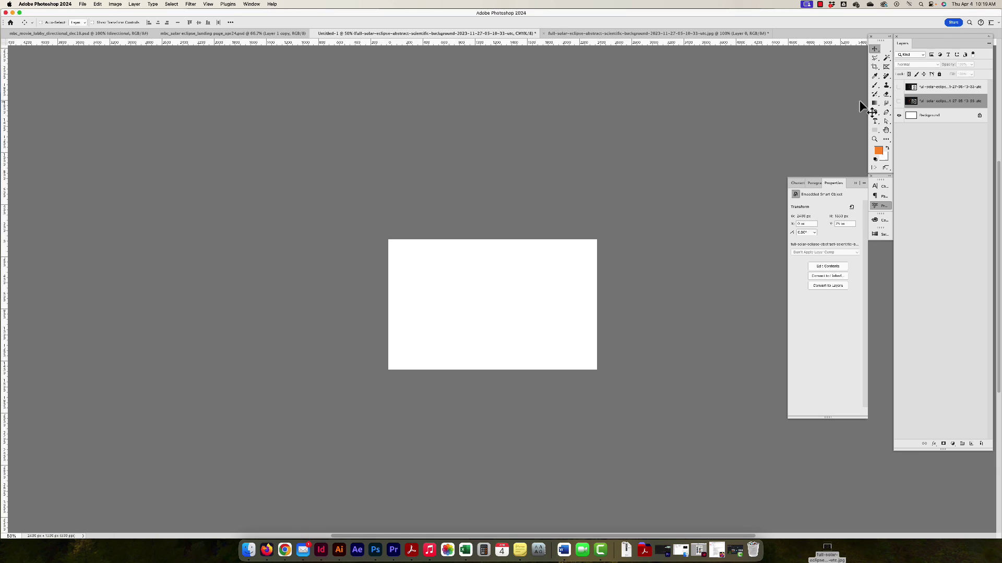
left_click(83, 5)
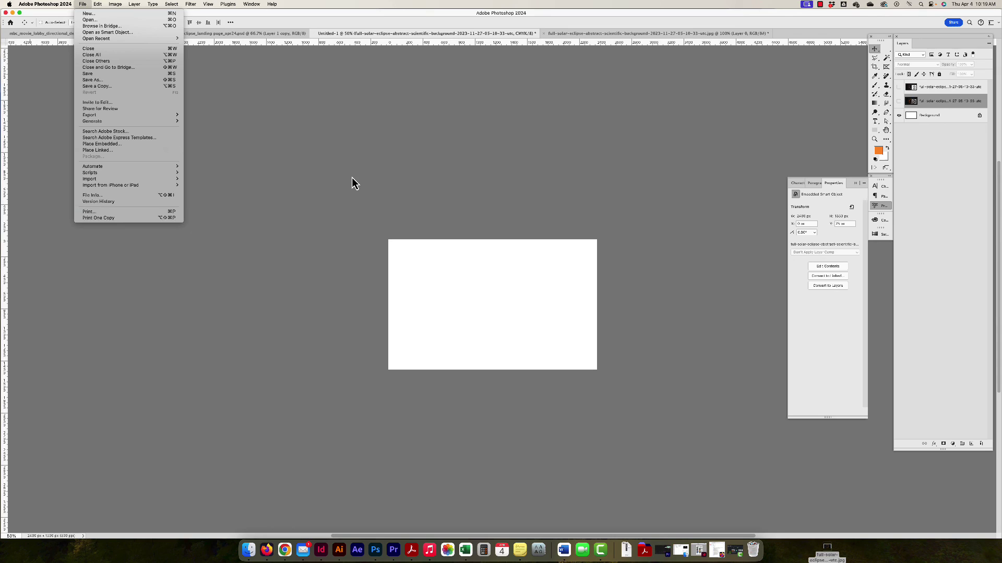
left_click(455, 212)
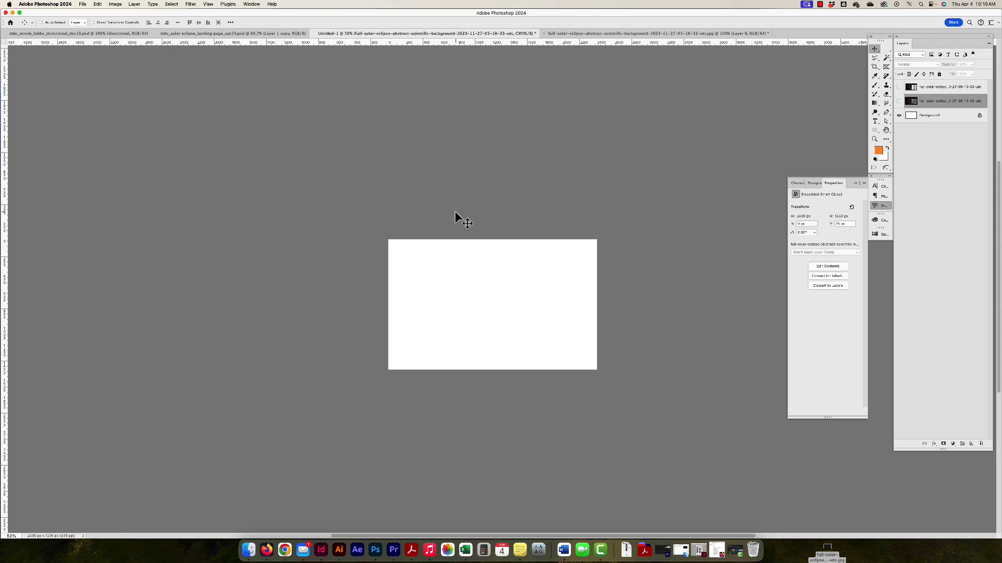